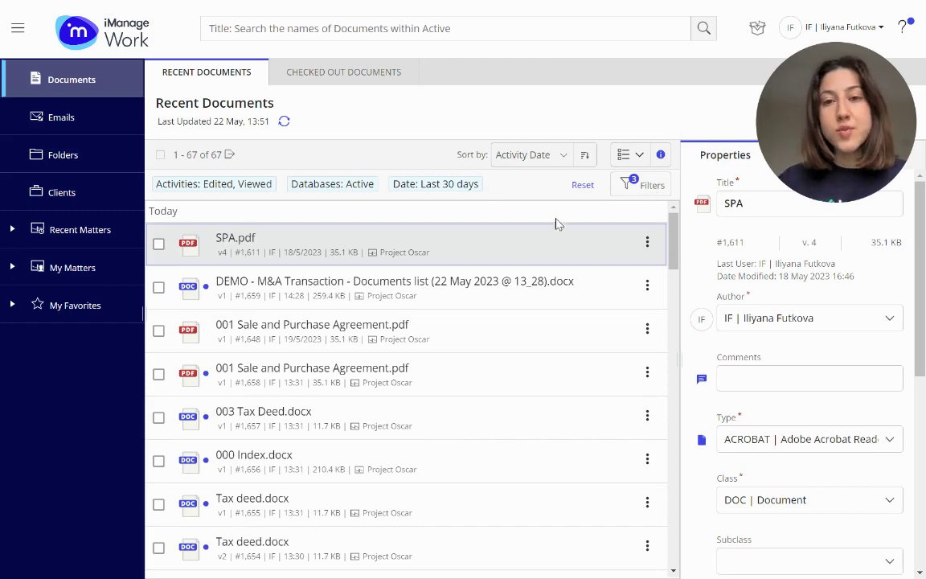
Step: Open the options menu for SPA.pdf among the recent Project Oscar documents in iManage Work
{"action": "left_click", "coordinate": [646, 244]}
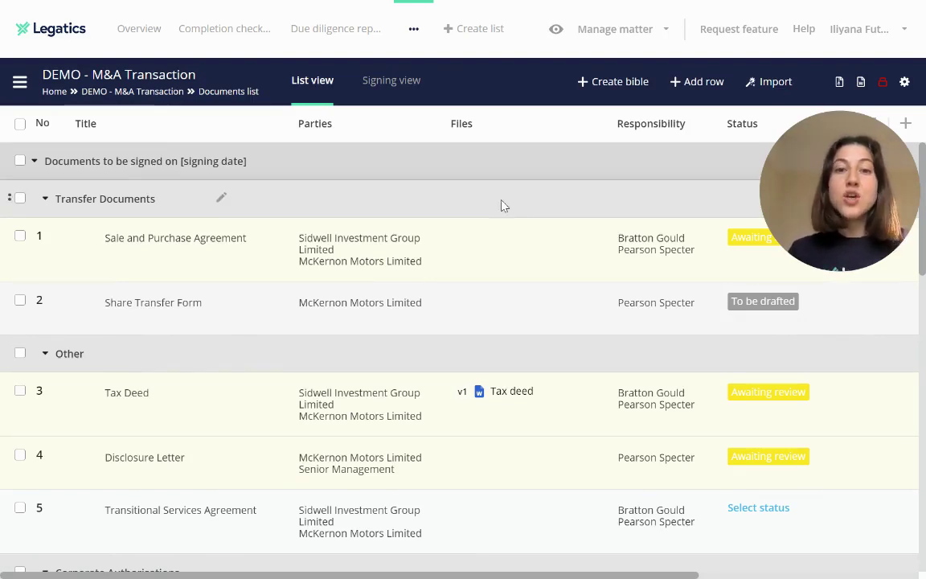
Step: Upload 001 Sale and Purchase Agreement.pdf from iManage as the first row's v1 file
{"action": "left_click", "coordinate": [502, 242]}
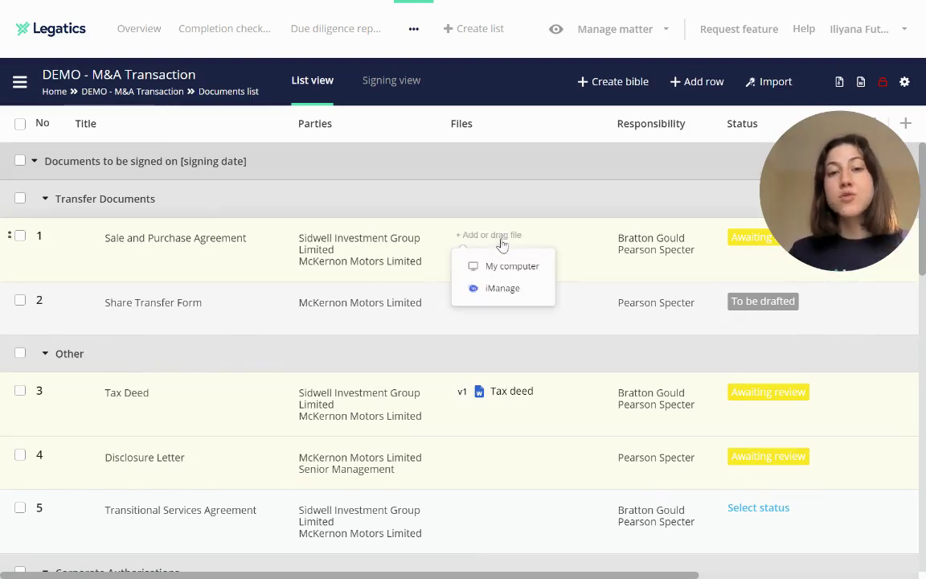
{"action": "left_click", "coordinate": [508, 290]}
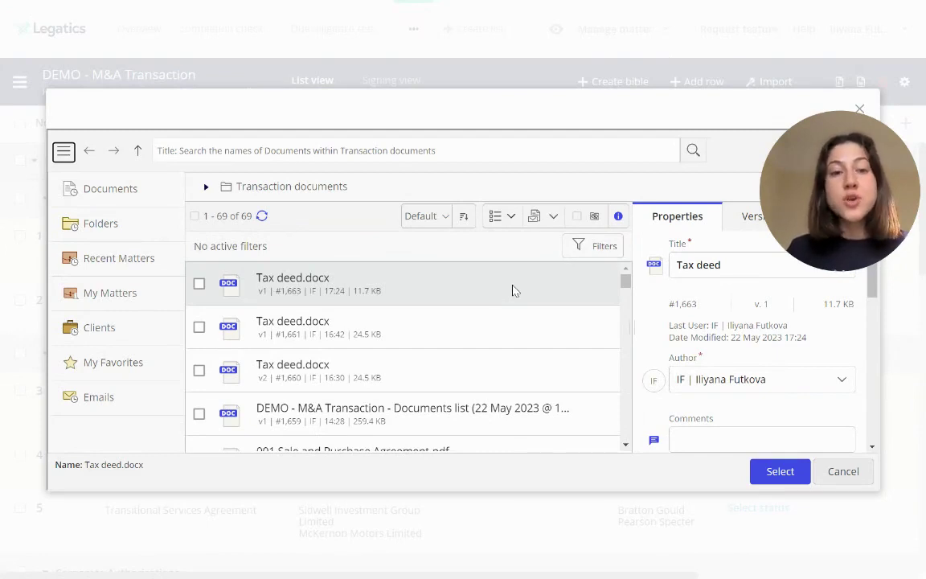
{"action": "scroll", "coordinate": [519, 330], "scroll_direction": "down", "scroll_amount": 2}
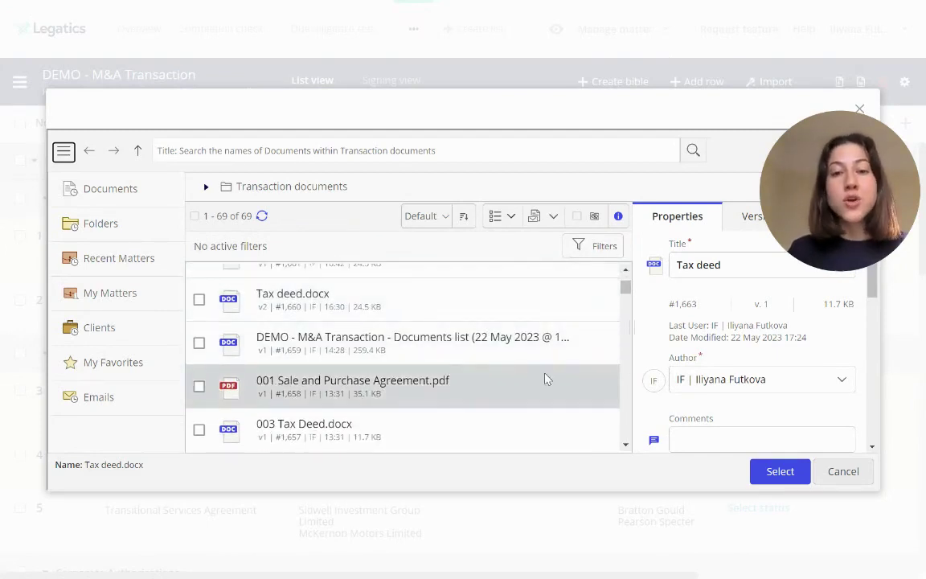
{"action": "left_click", "coordinate": [543, 377]}
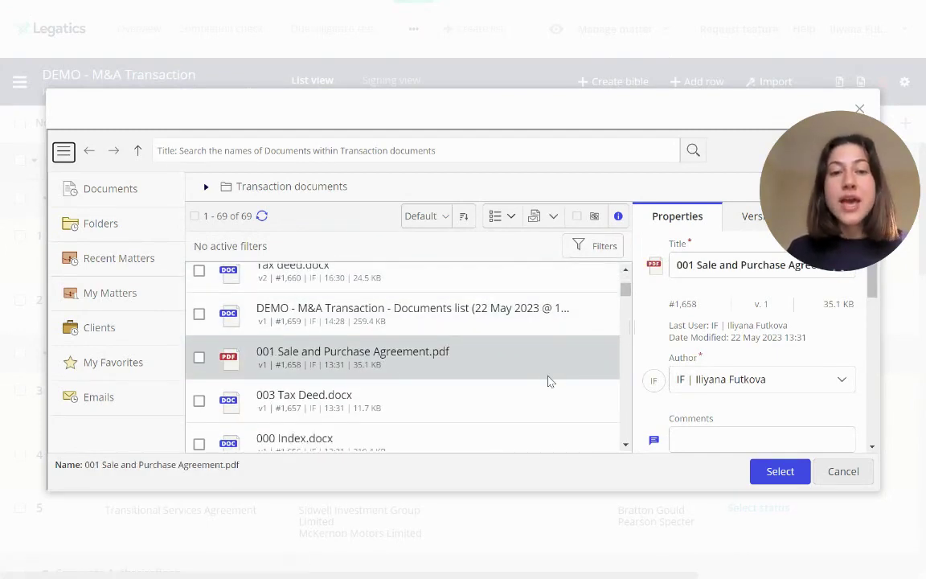
{"action": "left_click", "coordinate": [198, 357]}
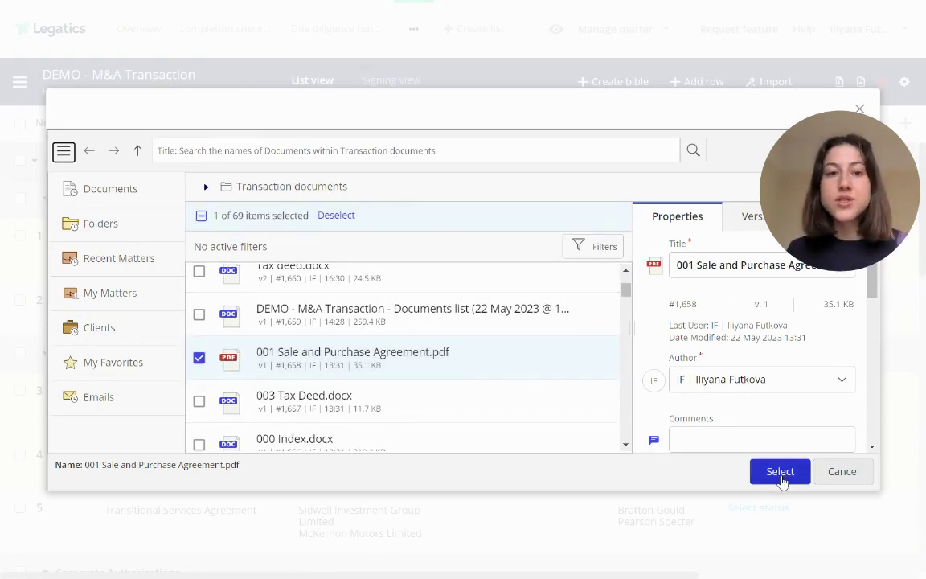
{"action": "left_click", "coordinate": [782, 472]}
{"action": "left_click", "coordinate": [564, 358]}
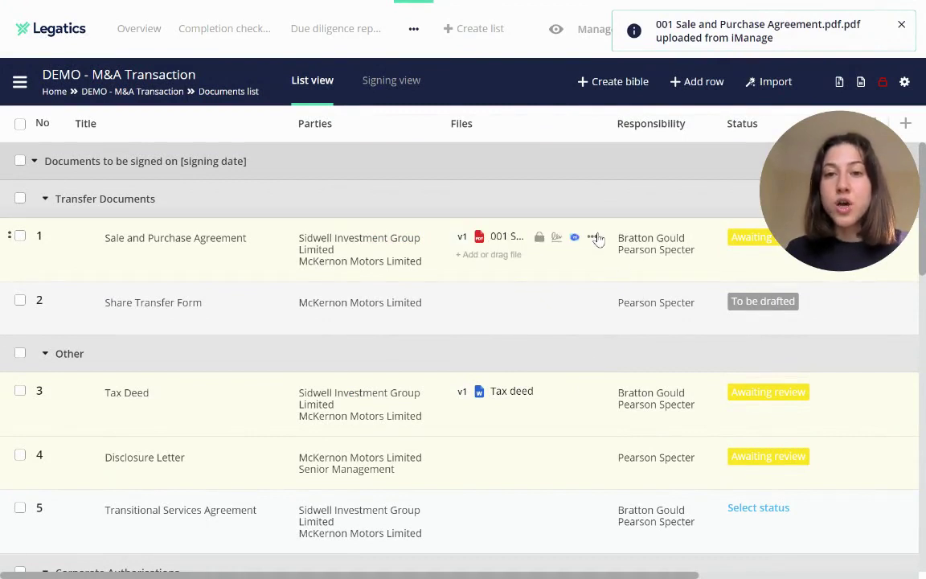
Step: Check the SPA file's Upload version from iManage option, then open its files panel
{"action": "left_click", "coordinate": [592, 238]}
{"action": "left_click", "coordinate": [699, 322]}
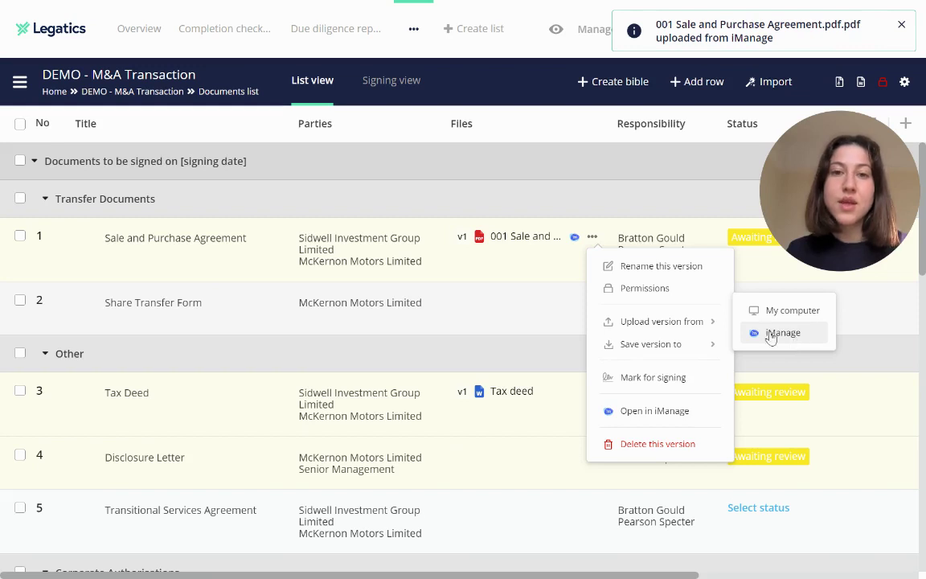
{"action": "left_click", "coordinate": [20, 237]}
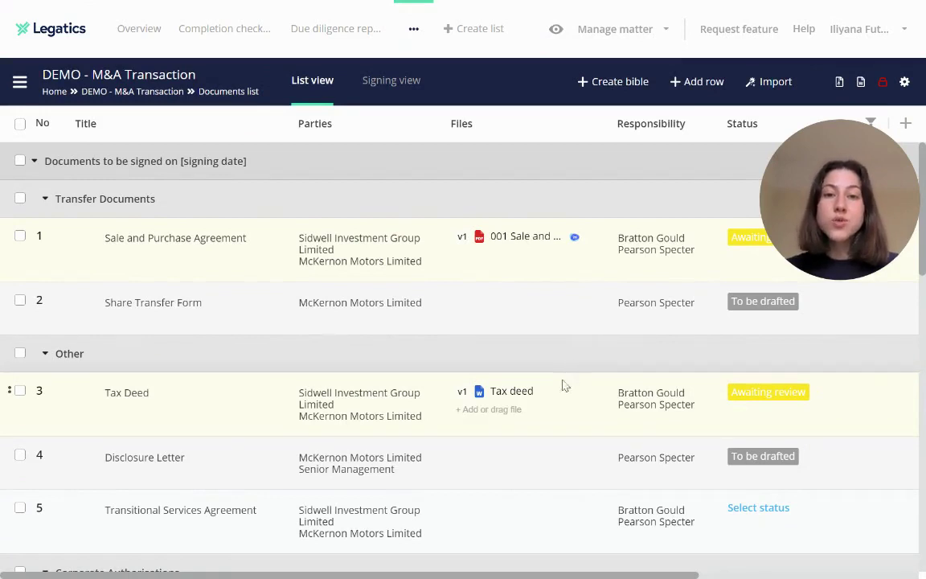
{"action": "mouse_move", "coordinate": [544, 410]}
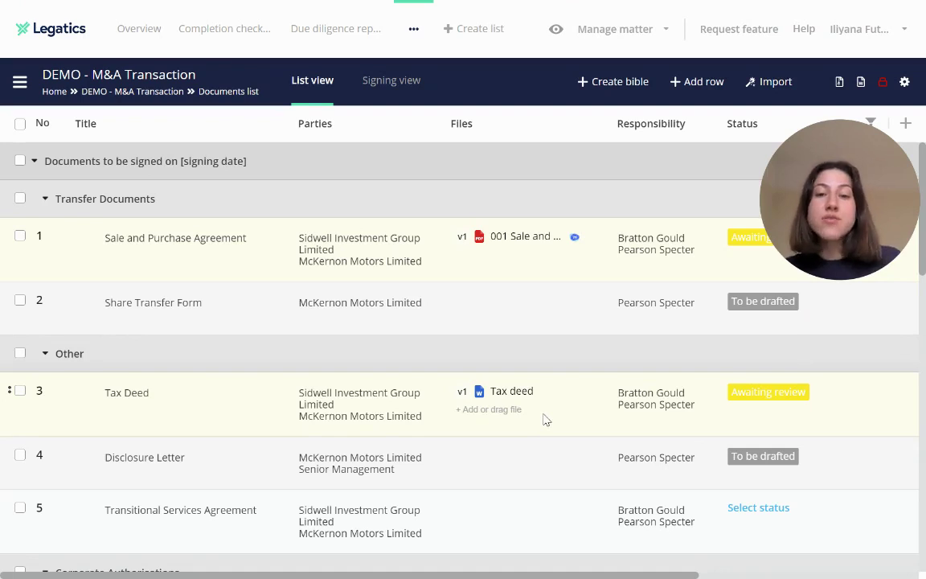
Step: Save the Tax deed file, titled Tax deed, into iManage's Transaction documents folder
{"action": "left_click", "coordinate": [593, 392]}
{"action": "mouse_move", "coordinate": [651, 296]}
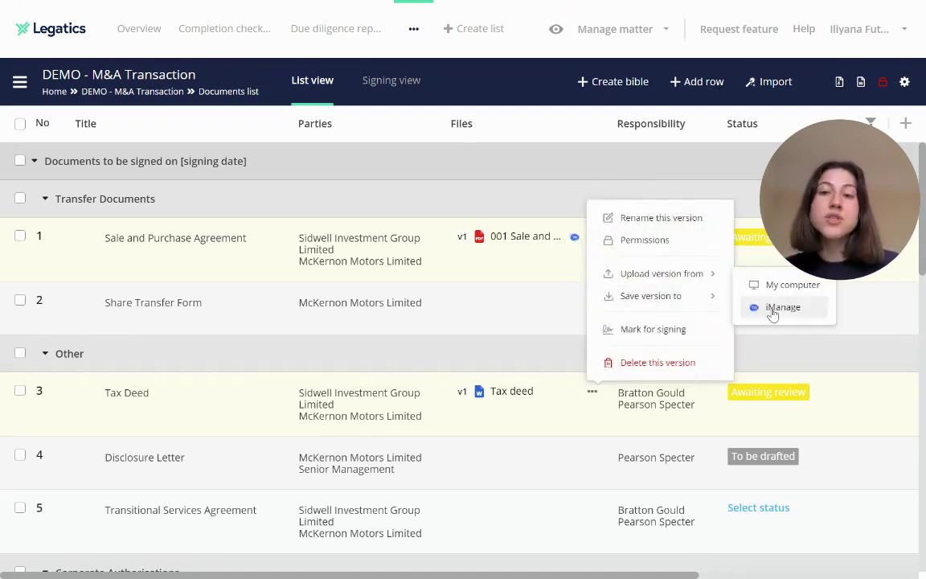
{"action": "left_click", "coordinate": [782, 312]}
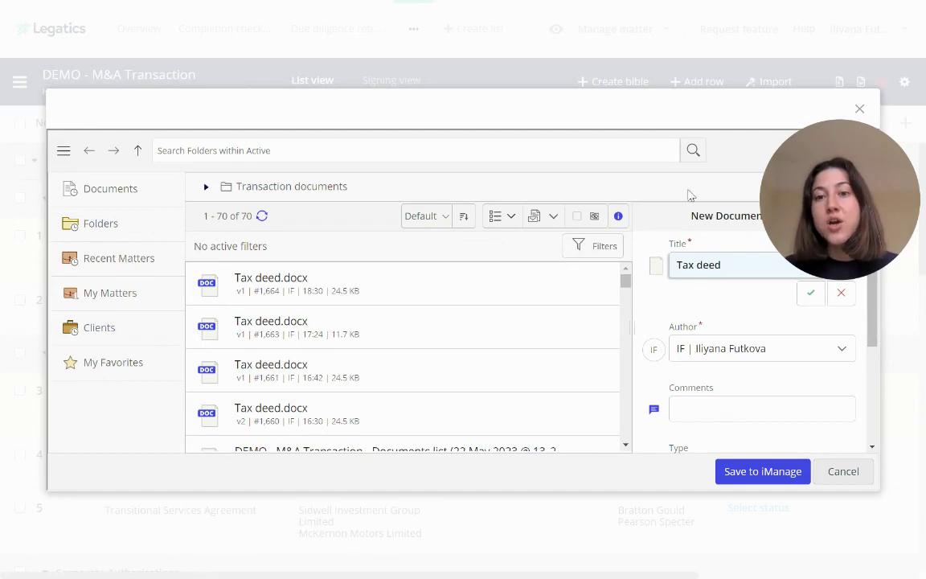
{"action": "scroll", "coordinate": [699, 330], "scroll_direction": "down", "scroll_amount": 3}
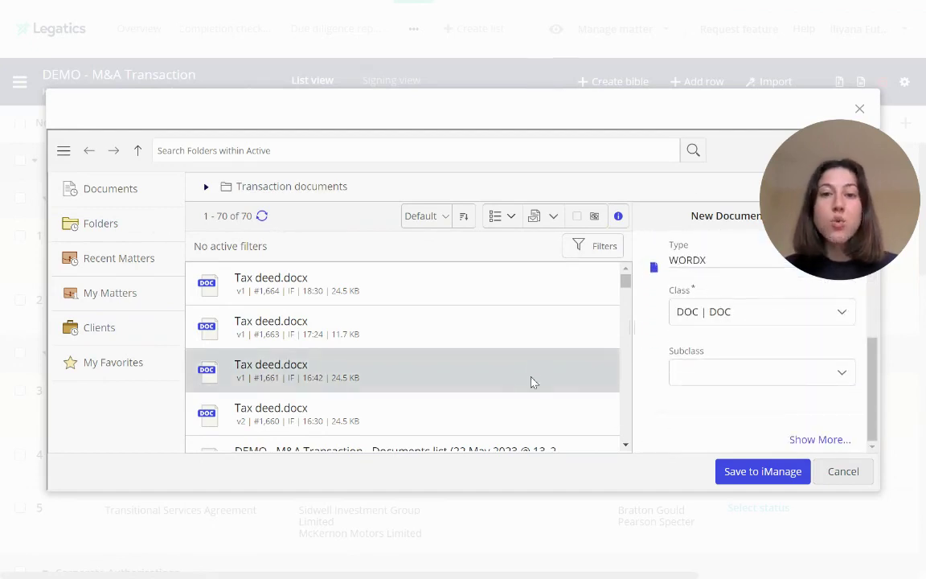
{"action": "scroll", "coordinate": [532, 380], "scroll_direction": "down", "scroll_amount": 3}
{"action": "scroll", "coordinate": [532, 380], "scroll_direction": "up", "scroll_amount": 3}
{"action": "left_click", "coordinate": [755, 476]}
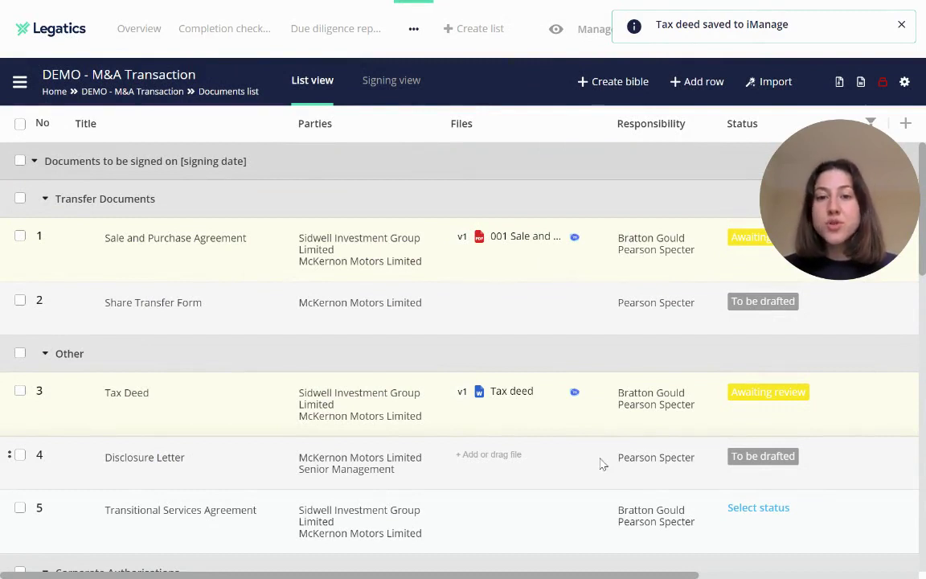
{"action": "mouse_move", "coordinate": [590, 393]}
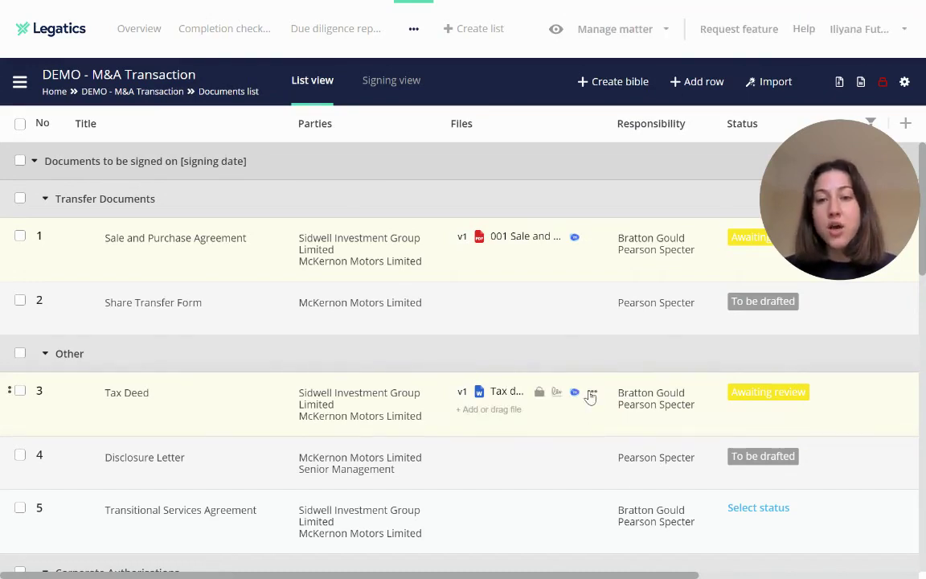
Step: Save the Tax deed file back to its linked iManage document as a new version
{"action": "left_click", "coordinate": [592, 392]}
{"action": "mouse_move", "coordinate": [659, 262]}
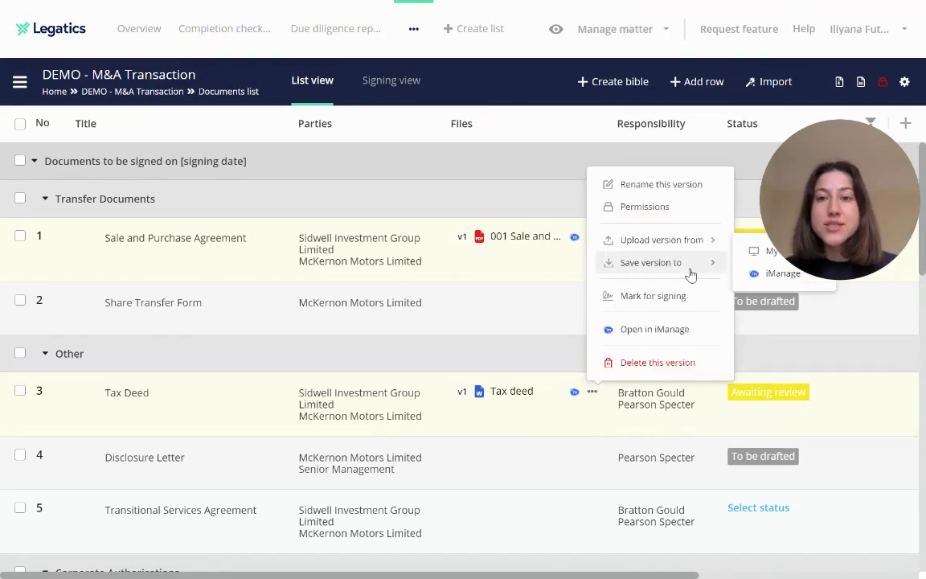
{"action": "mouse_move", "coordinate": [661, 239]}
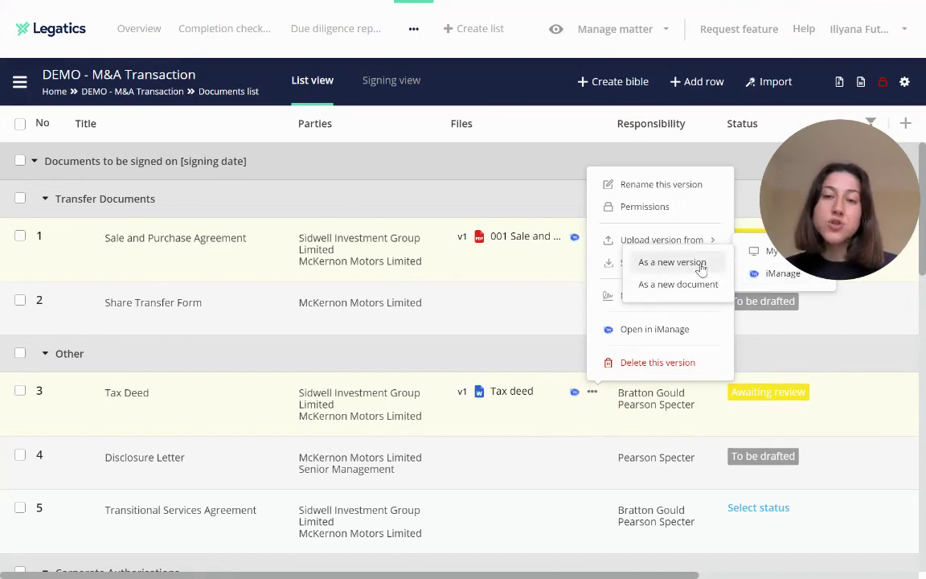
{"action": "left_click", "coordinate": [672, 262]}
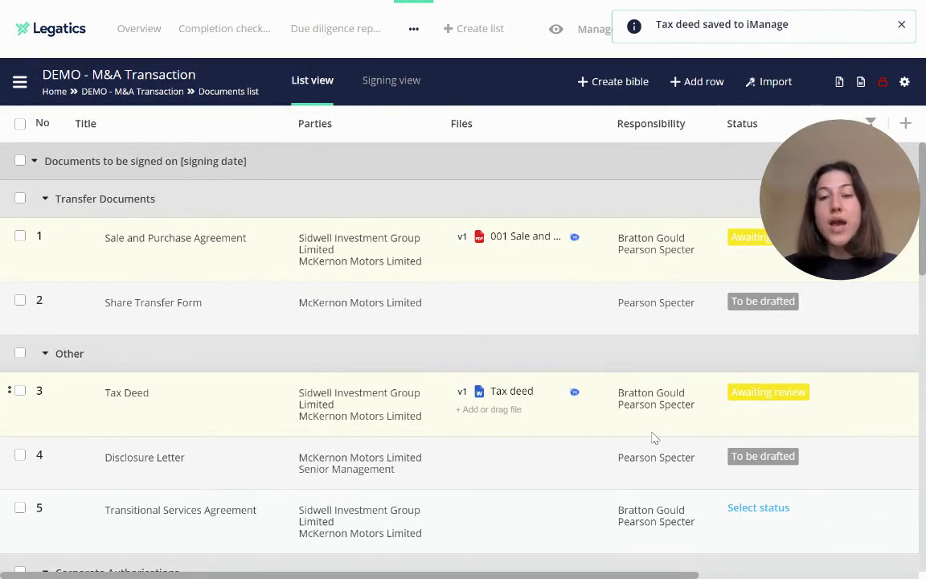
{"action": "mouse_move", "coordinate": [627, 398]}
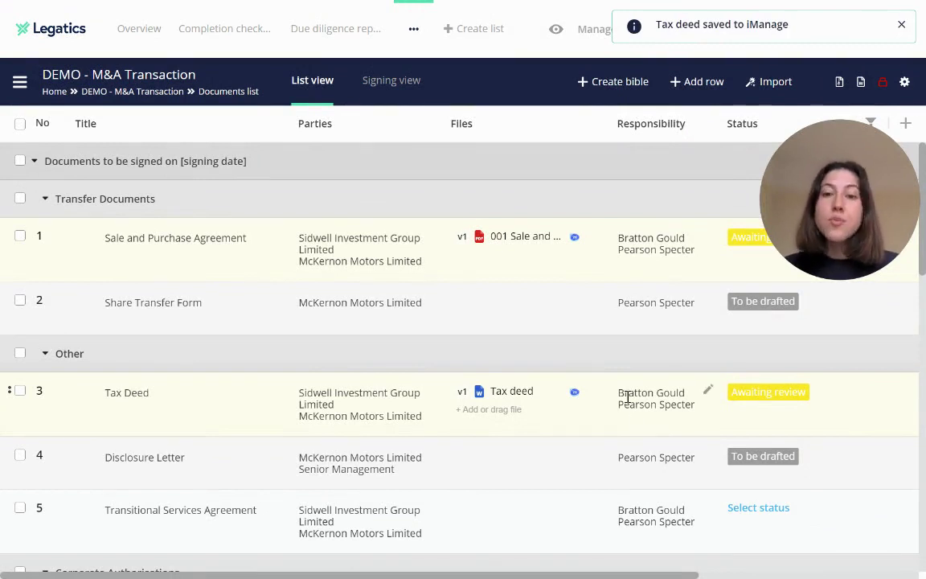
{"action": "left_click", "coordinate": [592, 393]}
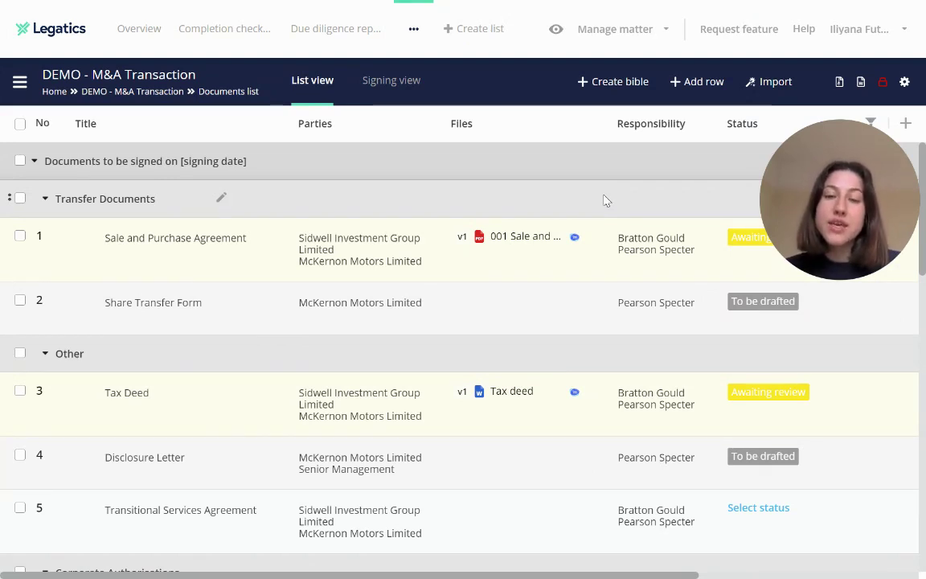
{"action": "left_click", "coordinate": [839, 83]}
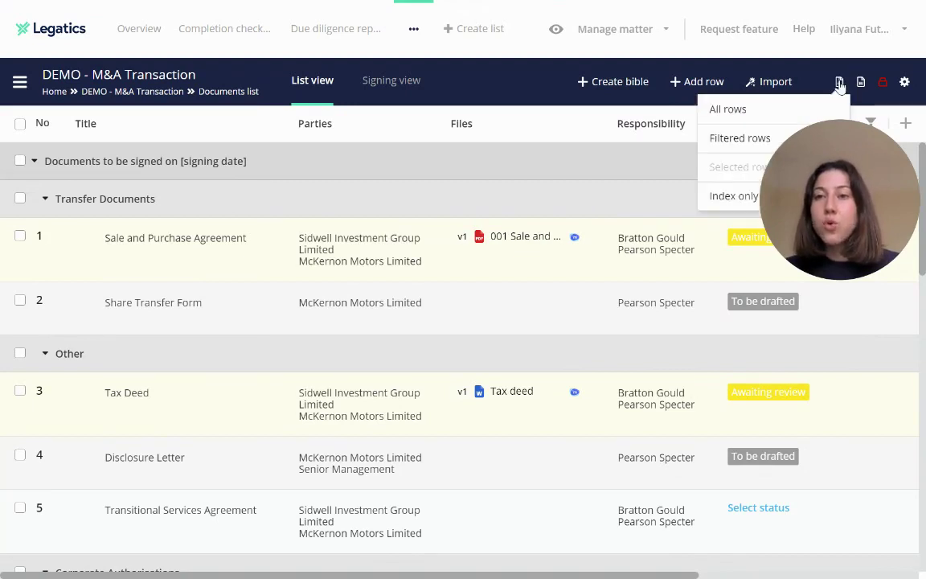
{"action": "left_click", "coordinate": [792, 110]}
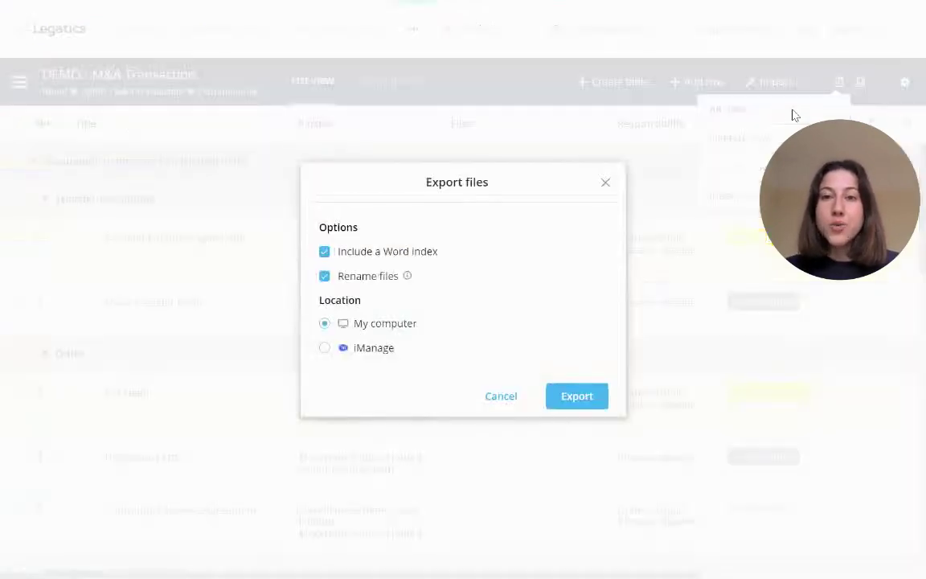
{"action": "left_click", "coordinate": [359, 350]}
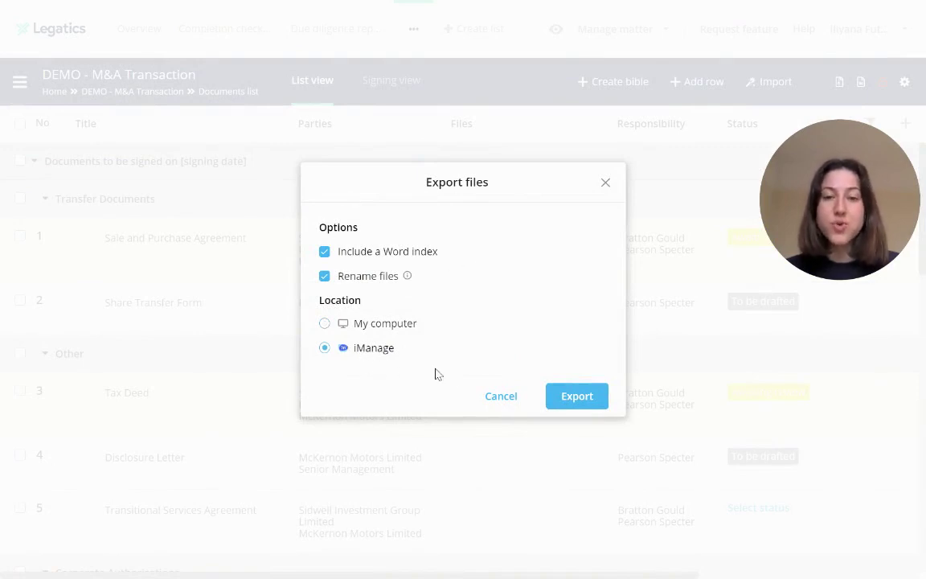
{"action": "left_click", "coordinate": [498, 399]}
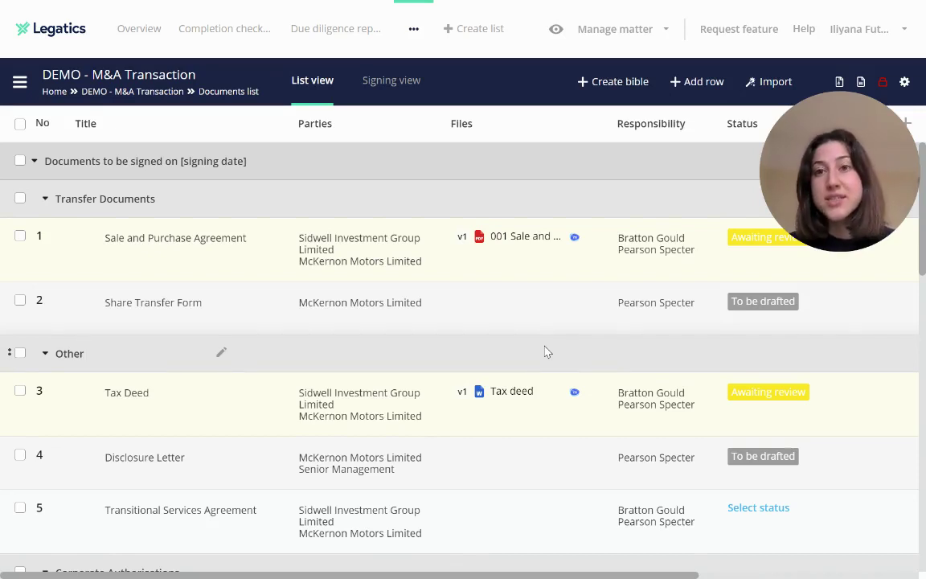
Step: Show the documents list's import sources: Legal text, Word table and Excel
{"action": "left_click", "coordinate": [784, 82]}
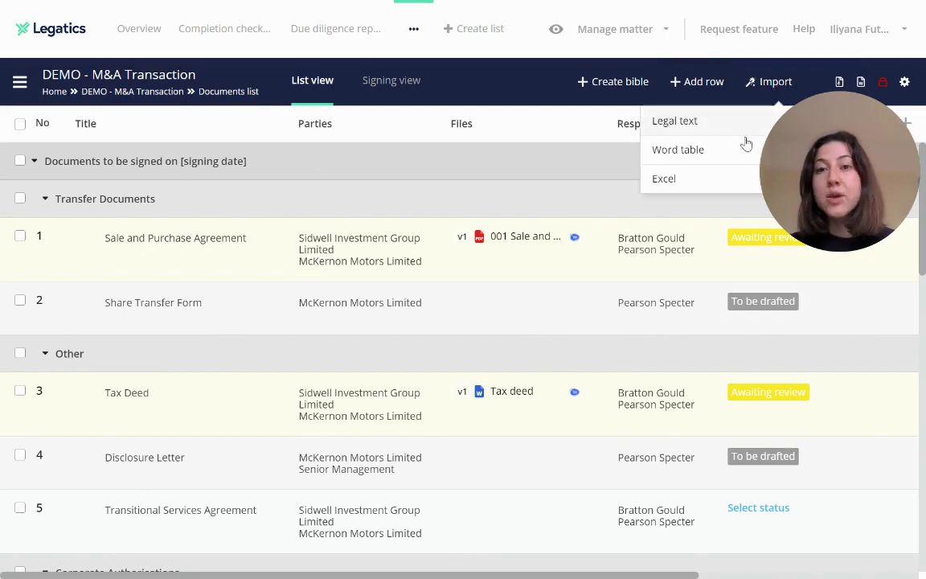